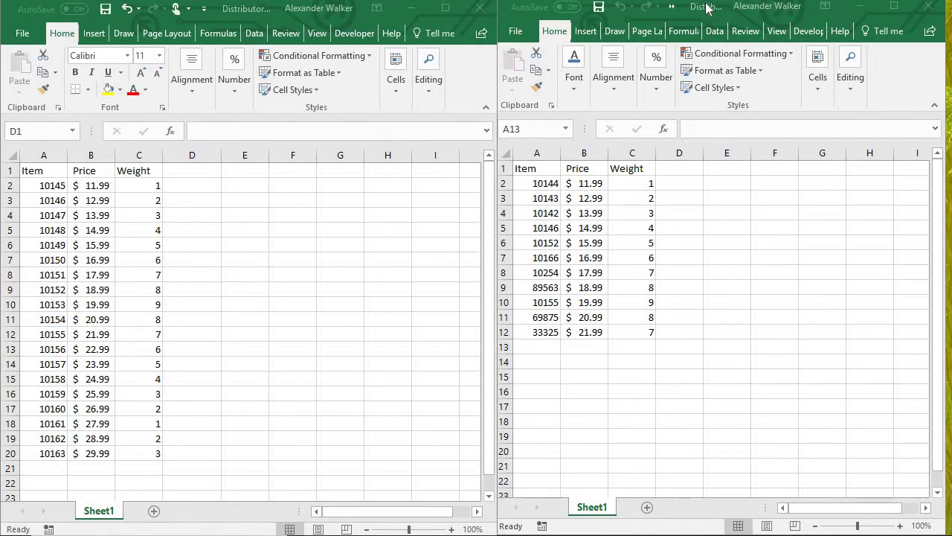
Step: In the left distributor workbook, enter the header 'Dist1 Status' in cell D1
click(240, 9)
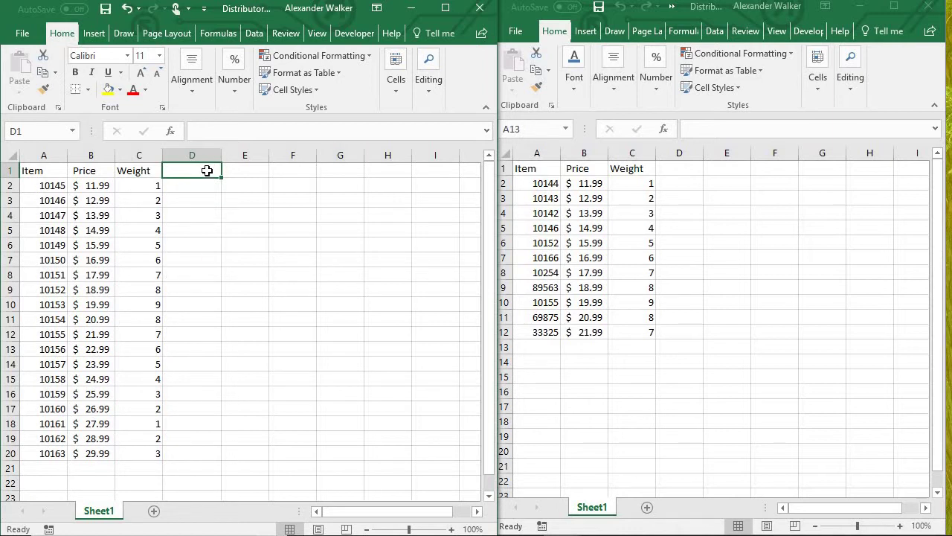
click(211, 131)
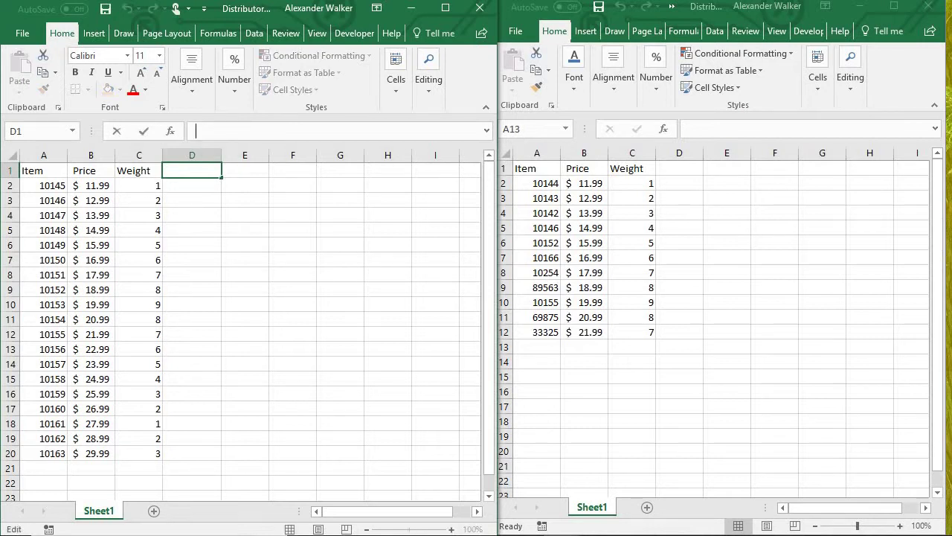
text(Dist1 Status)
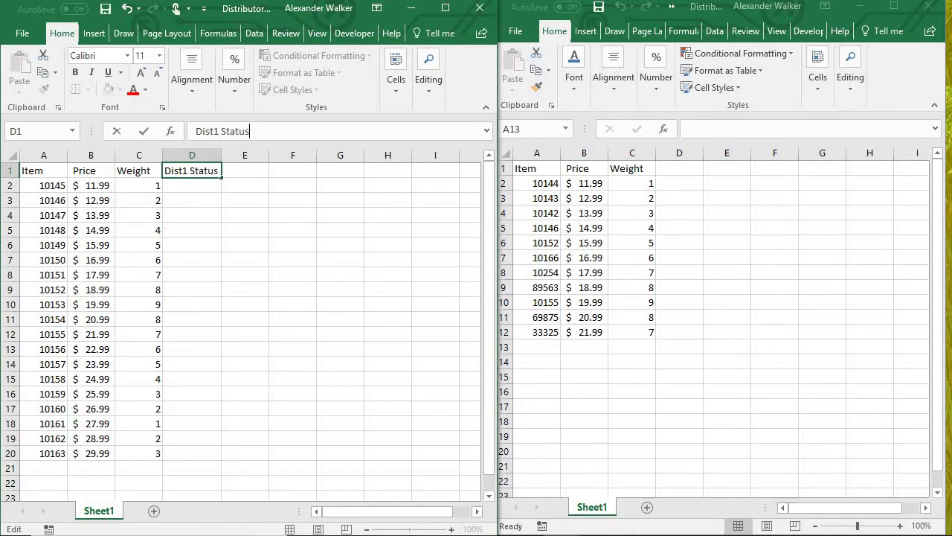
key(Return)
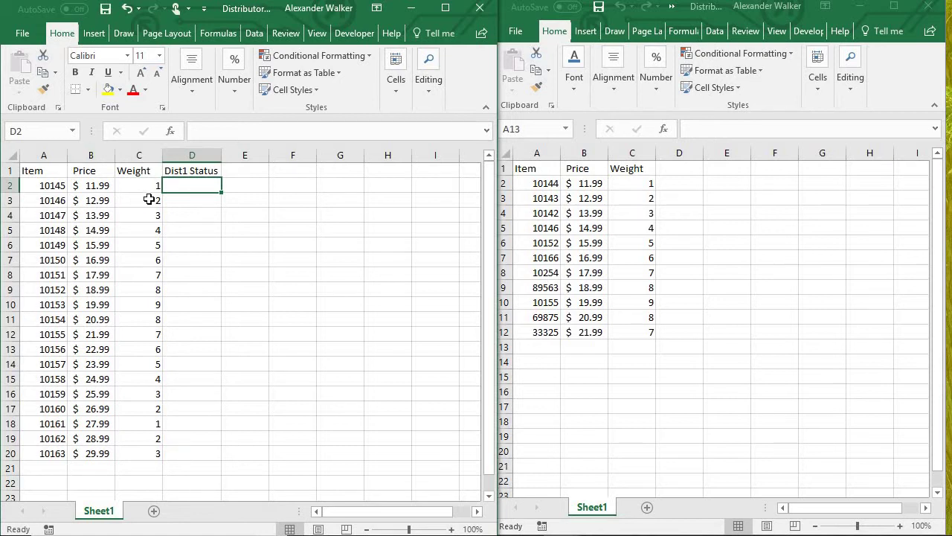
click(214, 128)
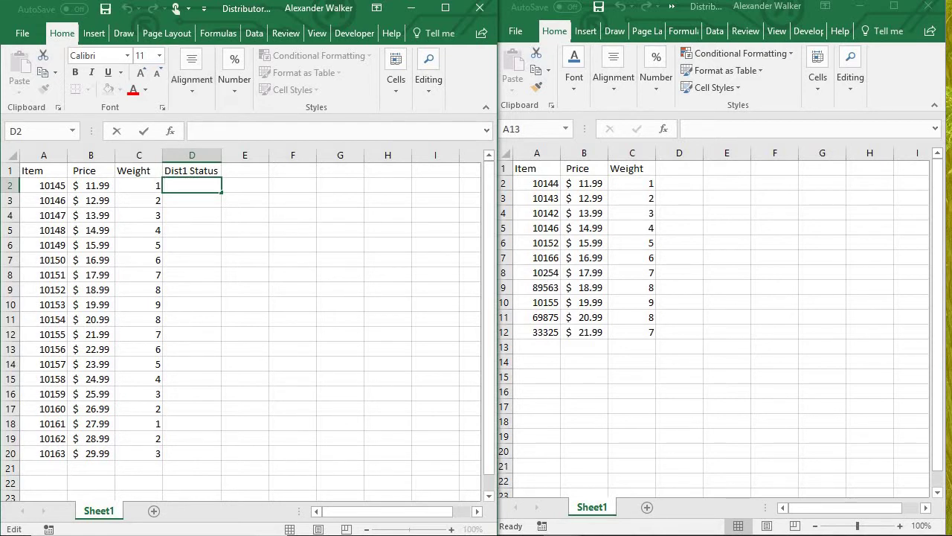
Step: Begin D2's formula as =IF(ISERROR(MATCH(A2,[ using autocomplete, fixing the typos
text(+IF)
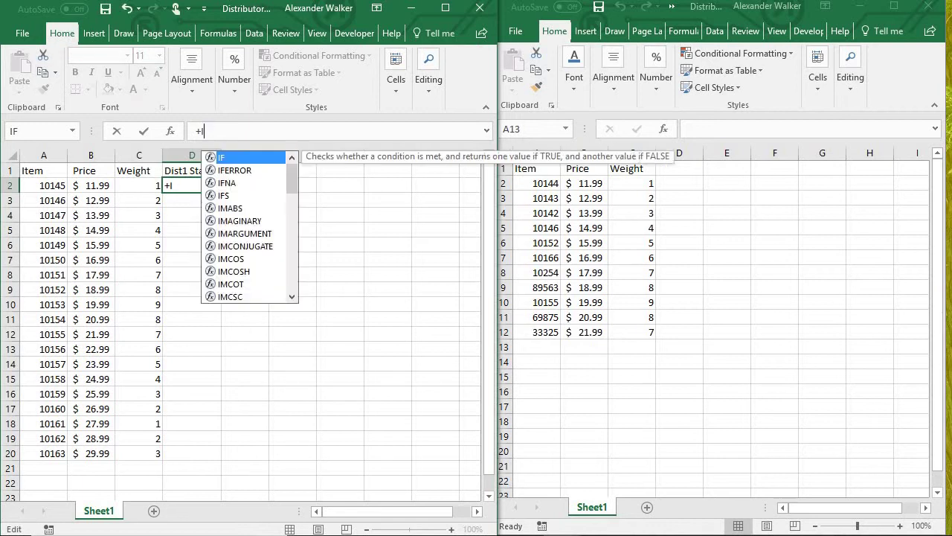
key(BackSpace)
key(BackSpace)
key(BackSpace)
text(=IF)
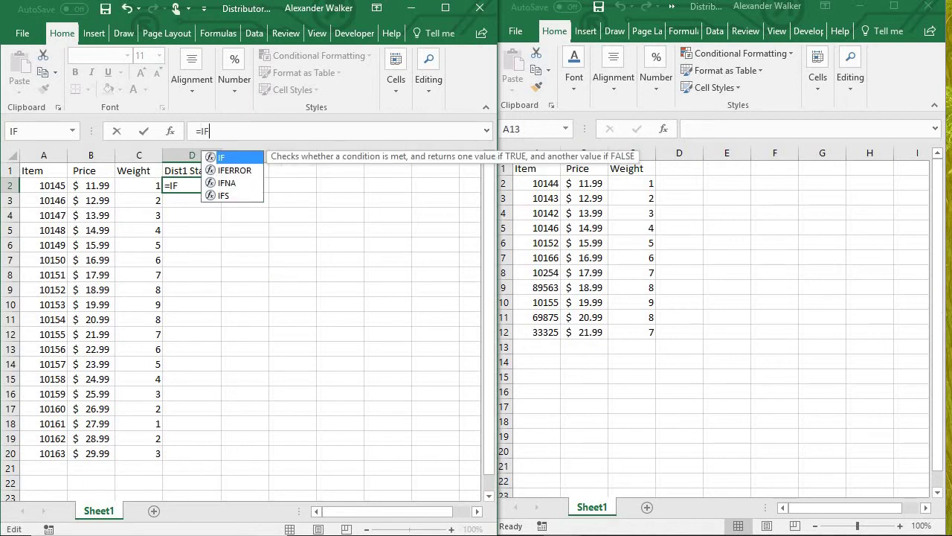
text((ISE)
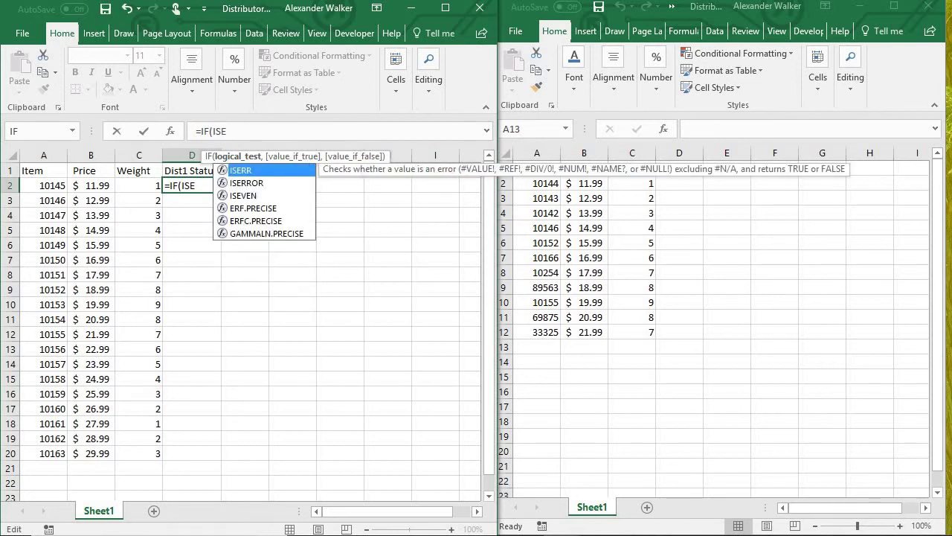
key(Down)
key(Tab)
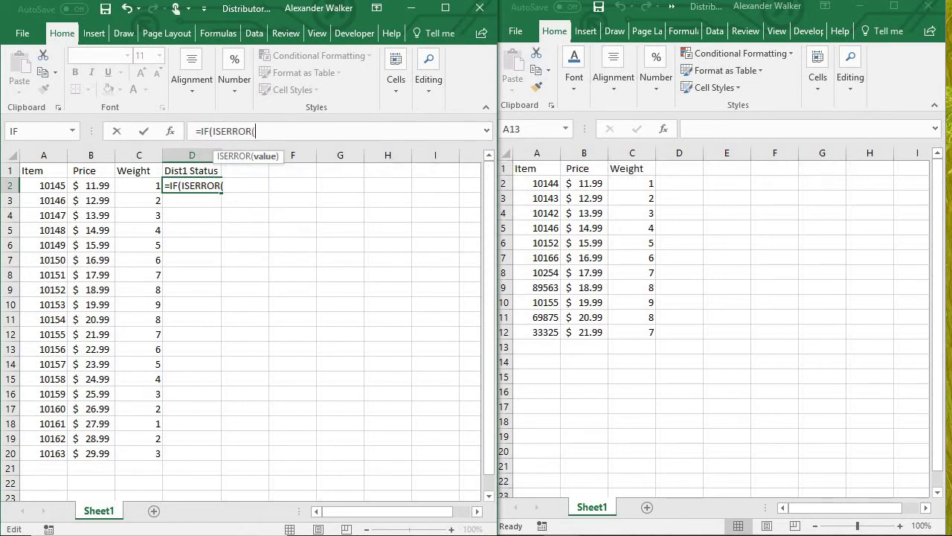
text(m)
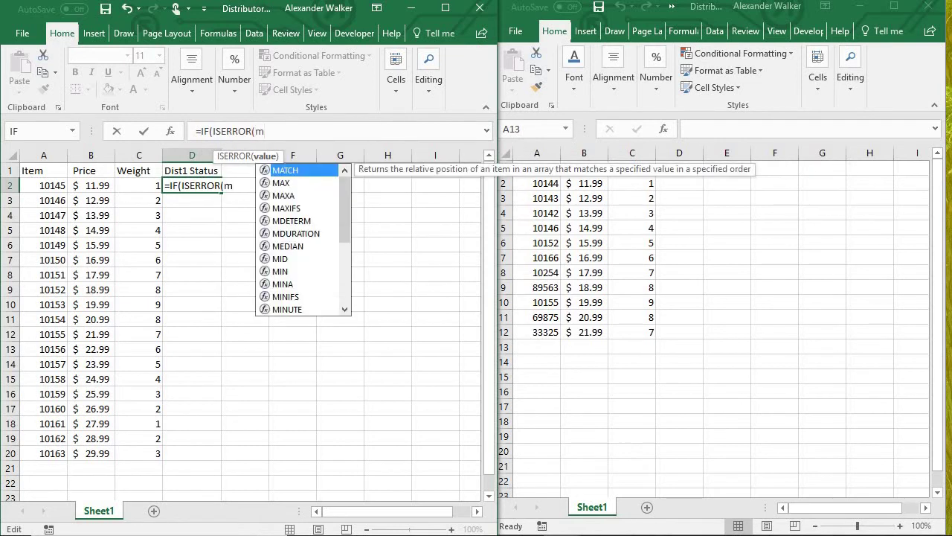
key(Tab)
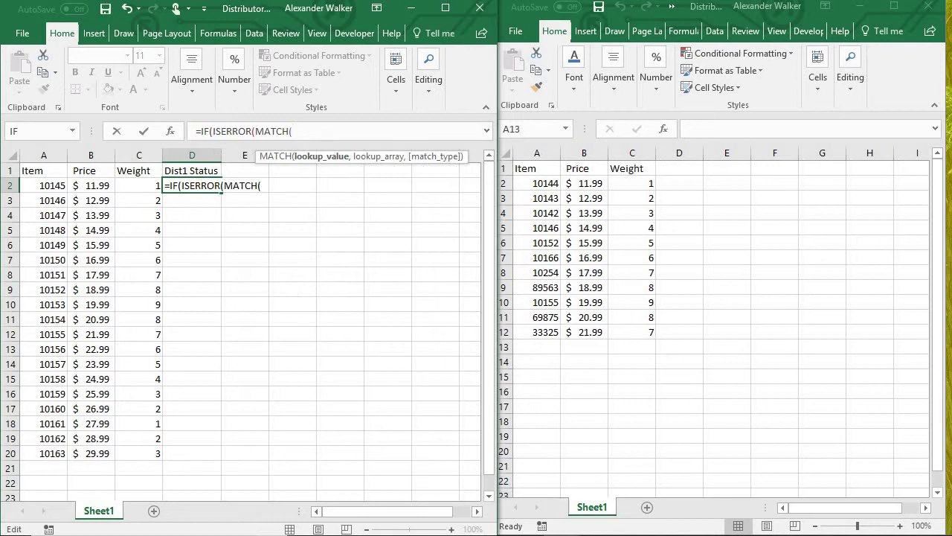
text(()
key(BackSpace)
text(A2)
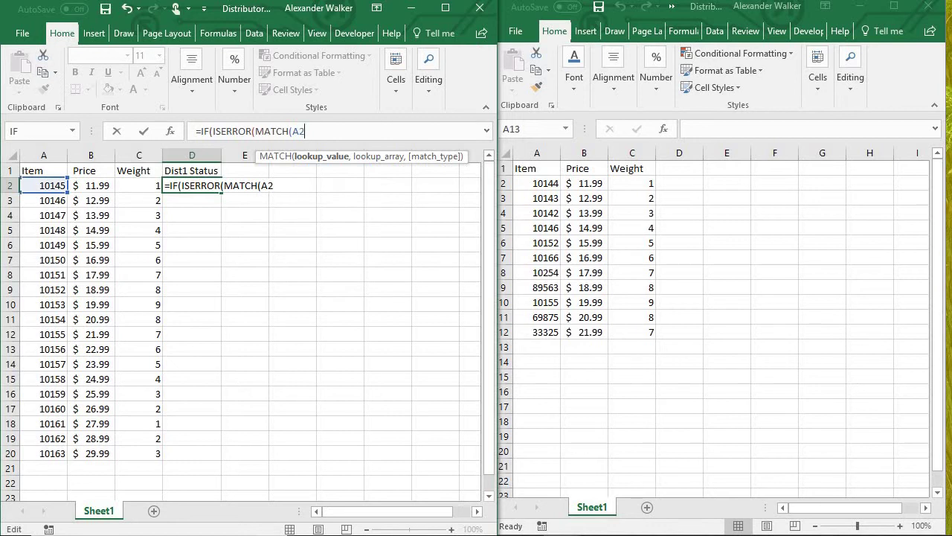
text(,)
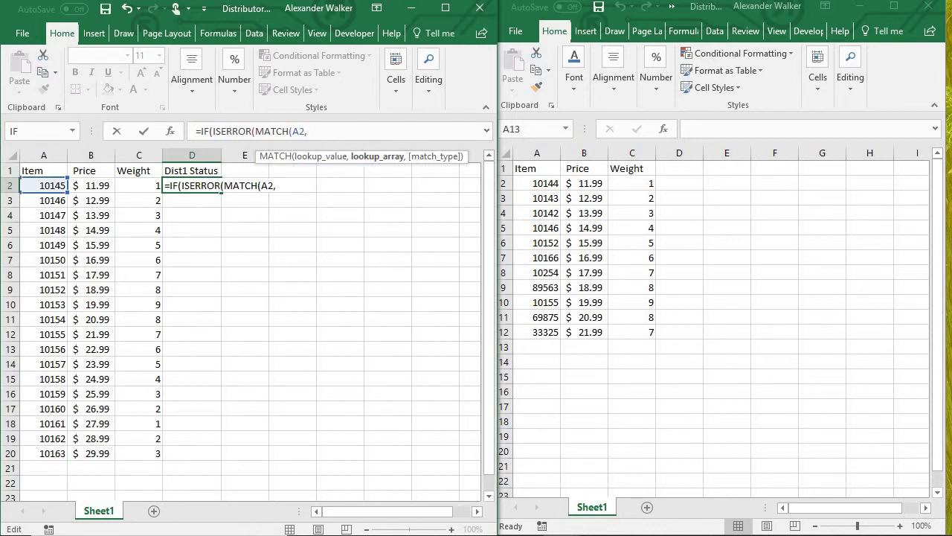
text([)
Step: Finish D2 as =IF(ISERROR(MATCH(A2,[Distributor1.xlsx]Sheet1!$A$2:$A$12,0)),"Unique","Duplicate")
text(Distributor1.xlsx)
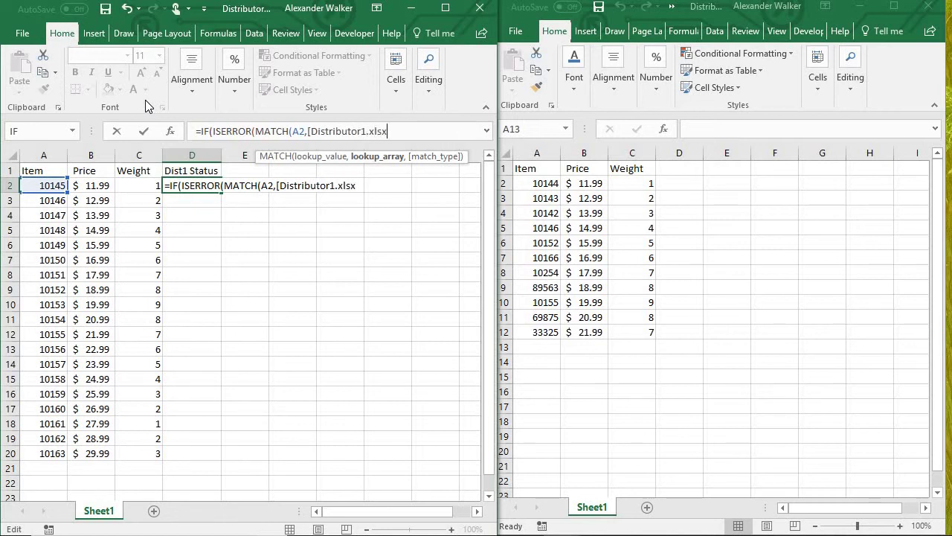
text(]Sheet1!)
text($A$)
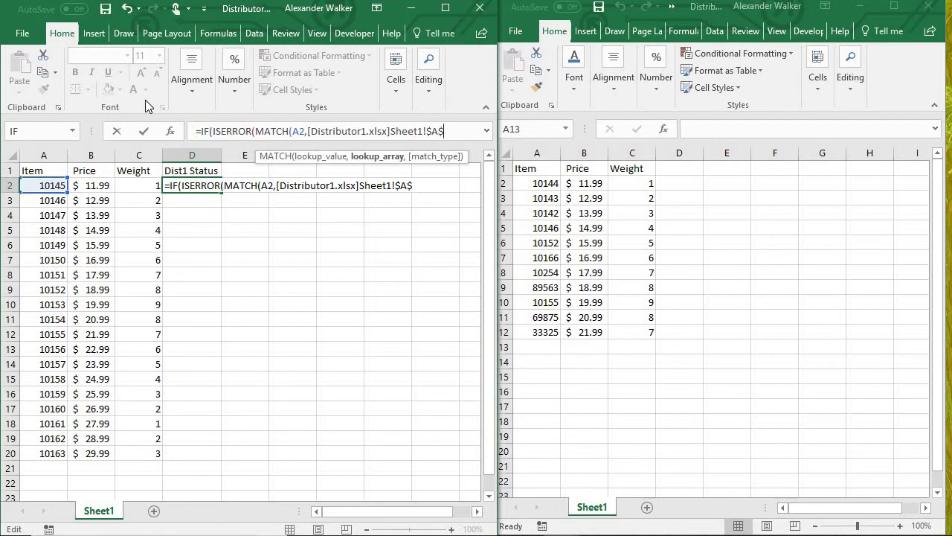
text(@)
key(BackSpace)
text(2:$A$12)
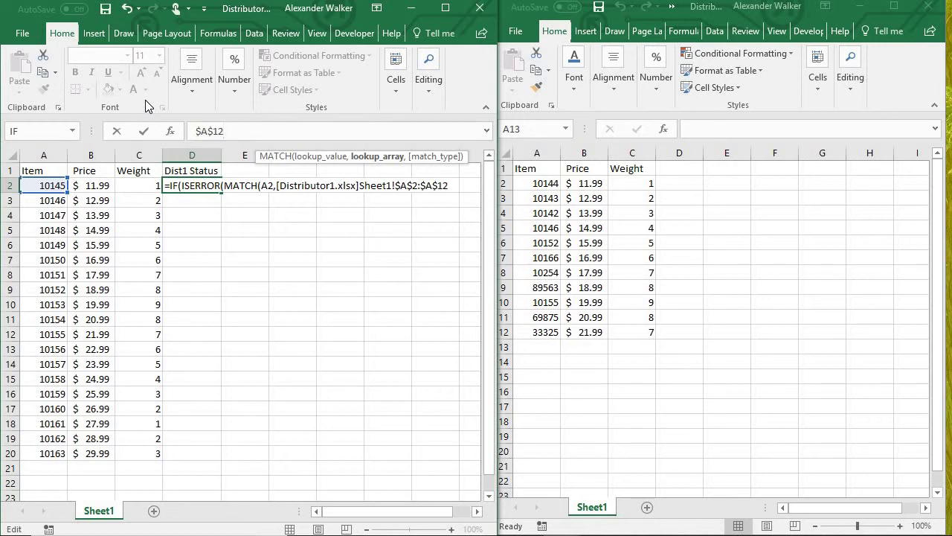
text(,)
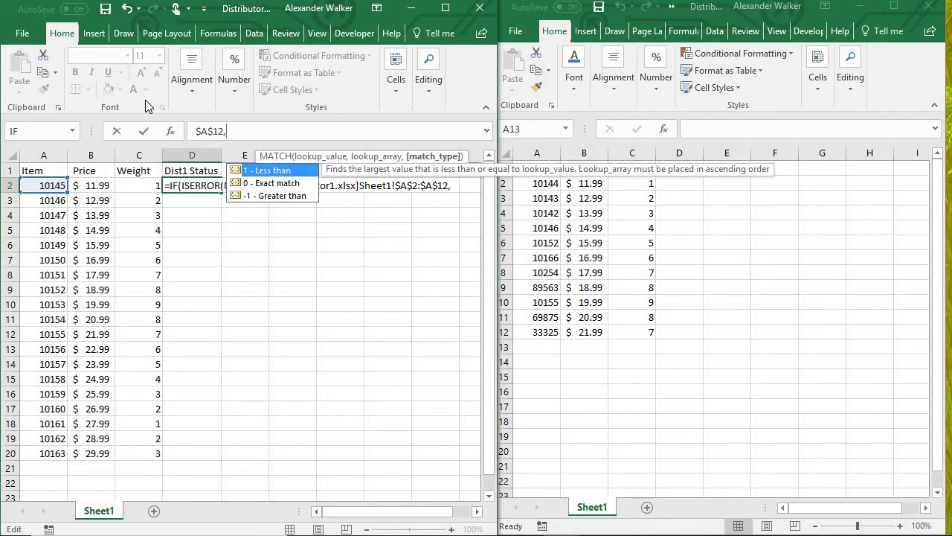
text(0)),)
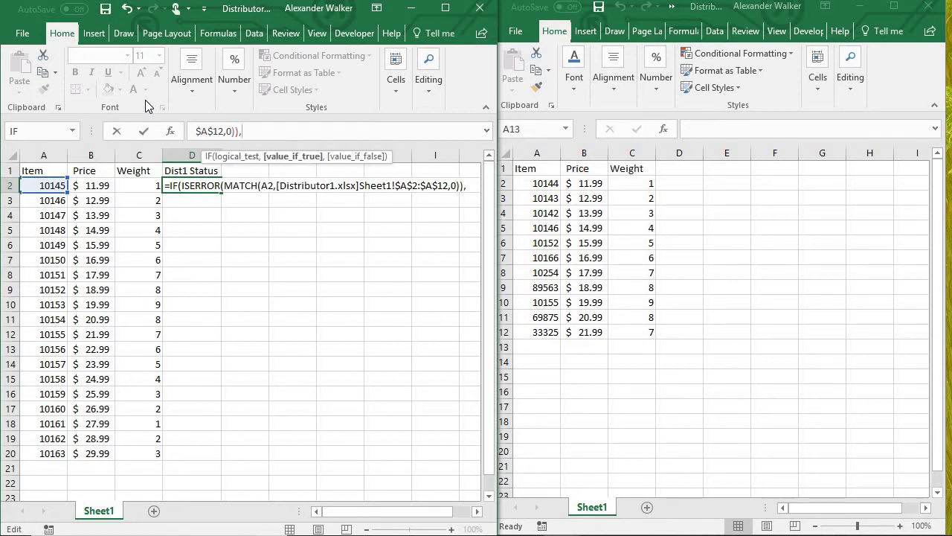
text("Uni)
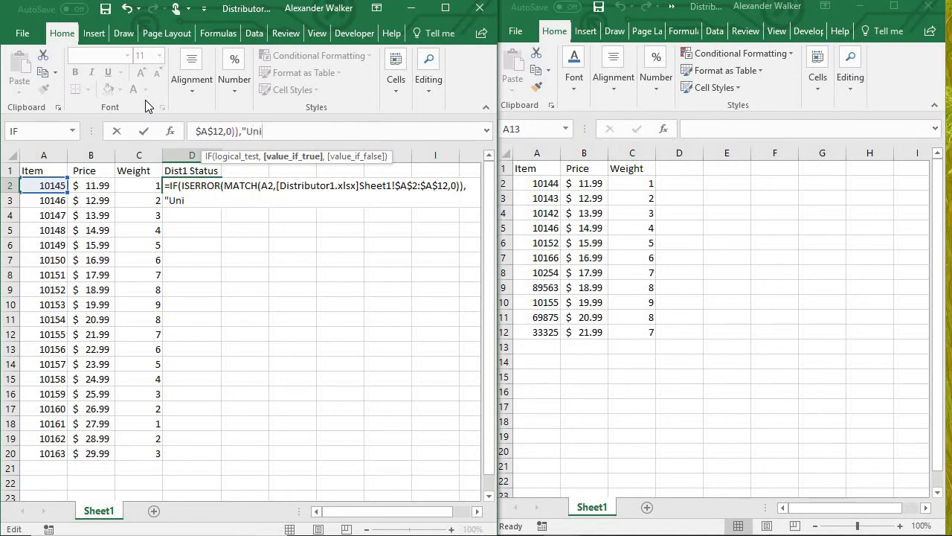
text(que","Duplicate")
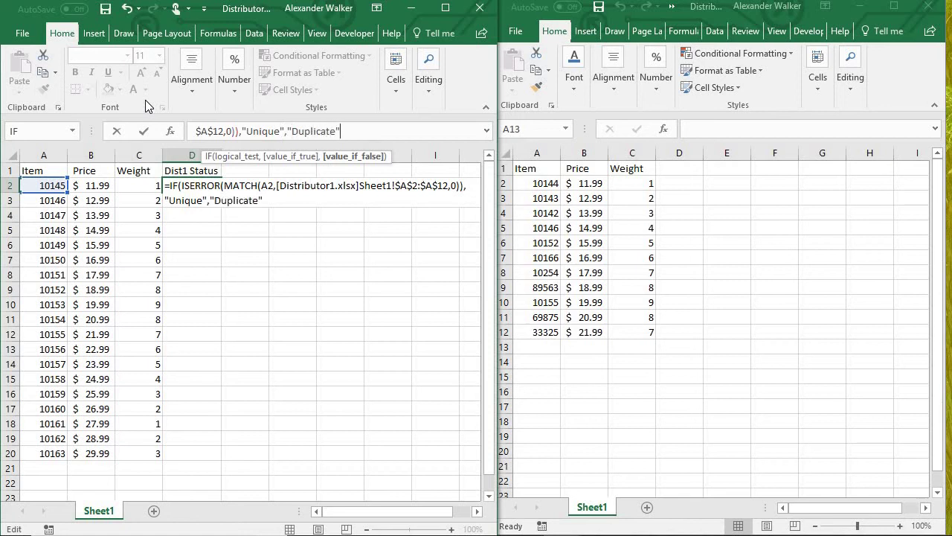
text())
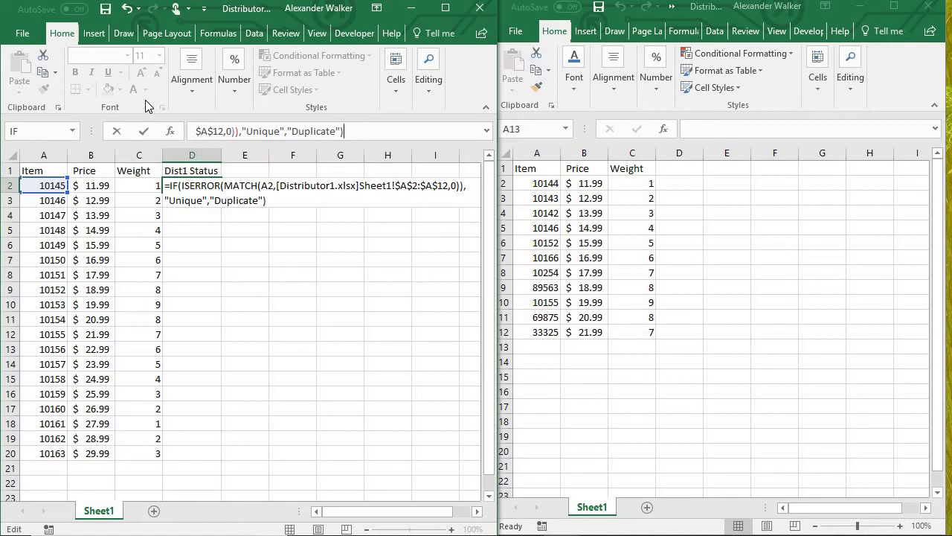
Step: Commit the D2 formula and fill it down to D20, flagging 10146, 10152, 10155 Duplicate
key(Return)
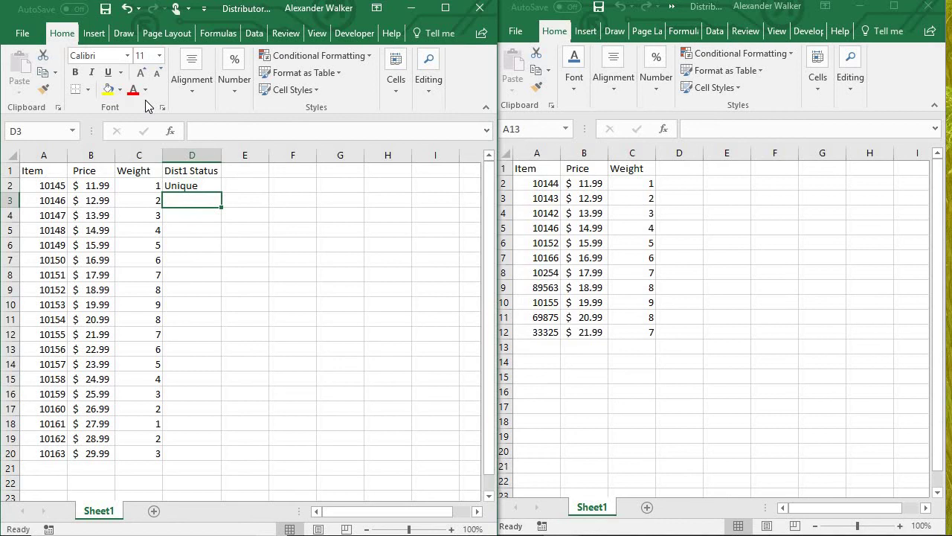
click(188, 186)
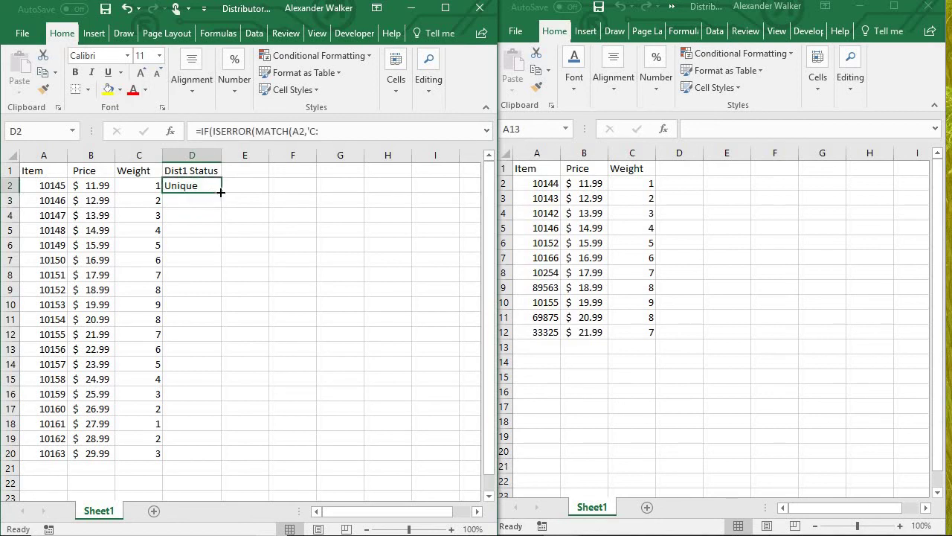
drag(221, 193, 208, 457)
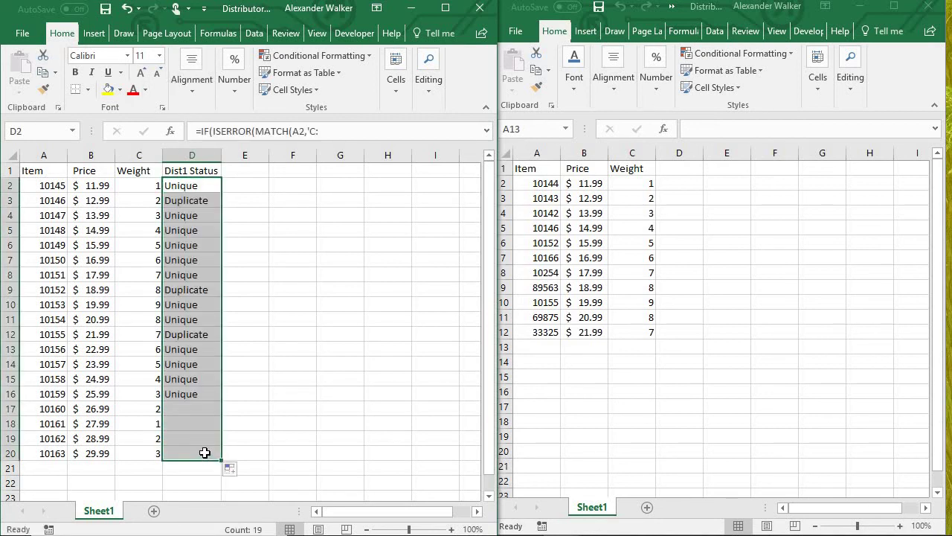
Step: Put an AutoFilter on the Dist1 Status column D instead of row 2
click(256, 34)
click(227, 66)
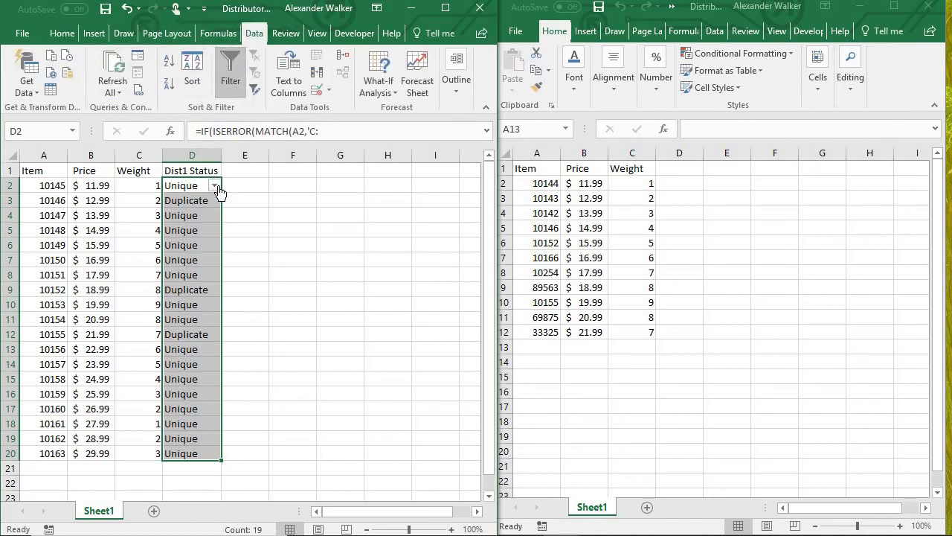
click(214, 169)
click(214, 170)
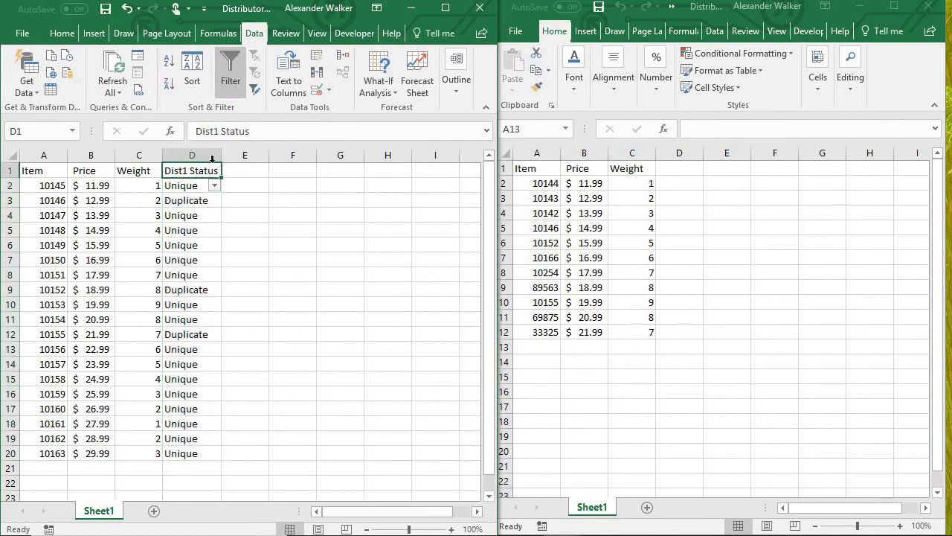
click(231, 71)
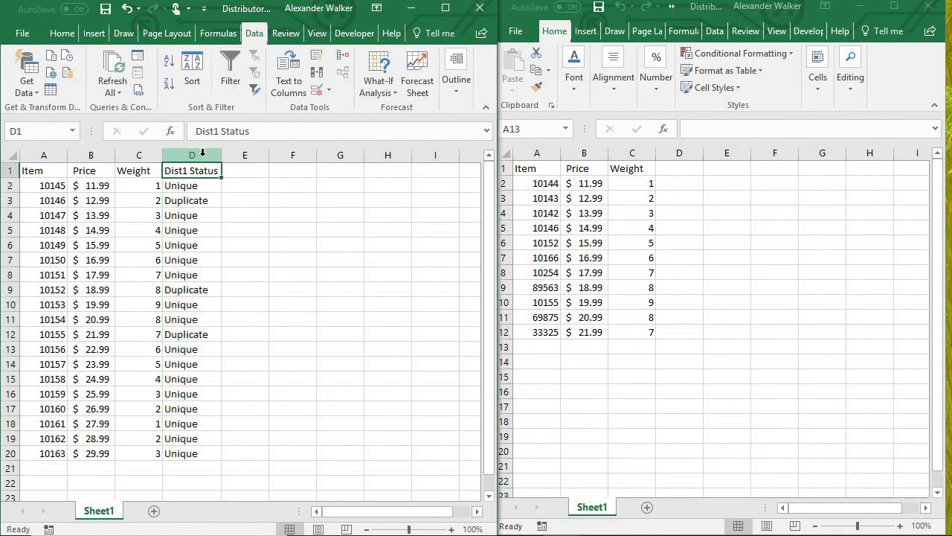
click(192, 154)
click(231, 71)
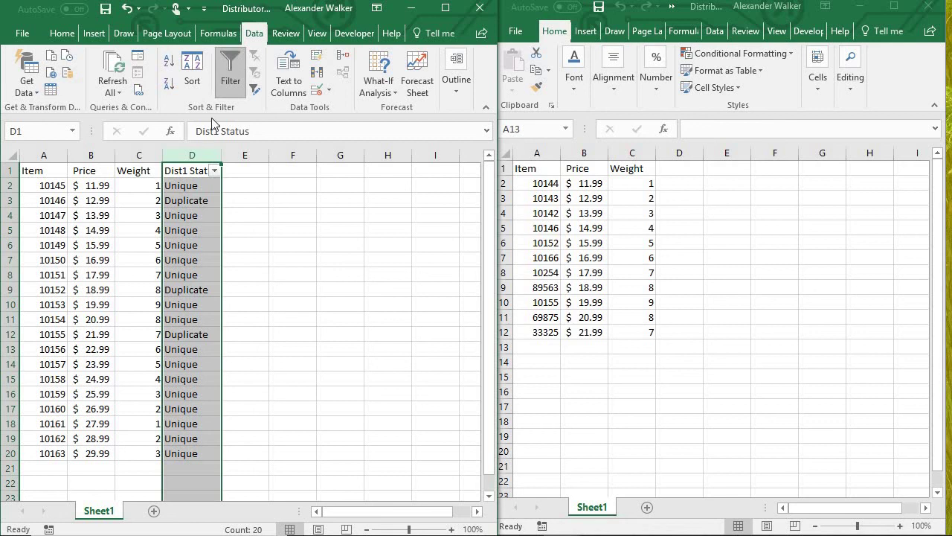
Step: Filter Dist1 Status to show only Unique items, then only Duplicate items
click(215, 171)
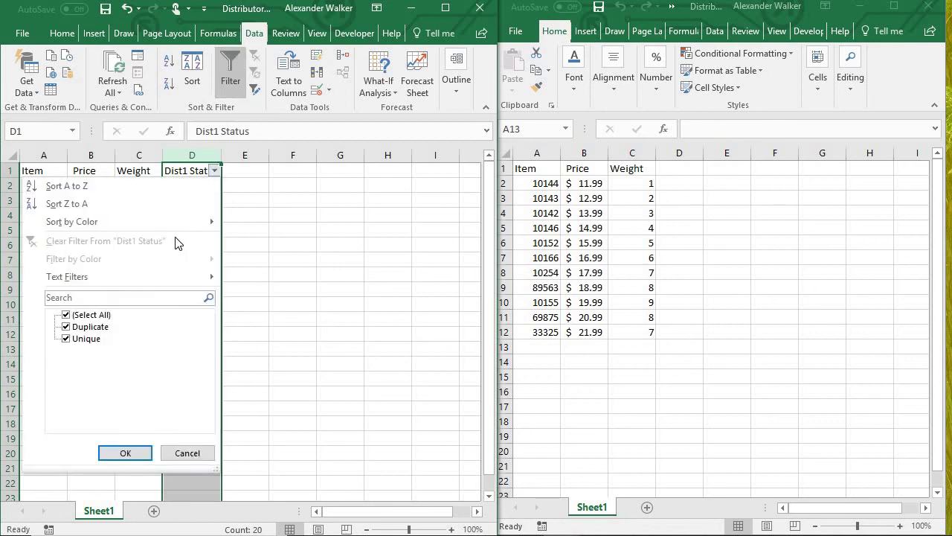
click(67, 327)
click(109, 453)
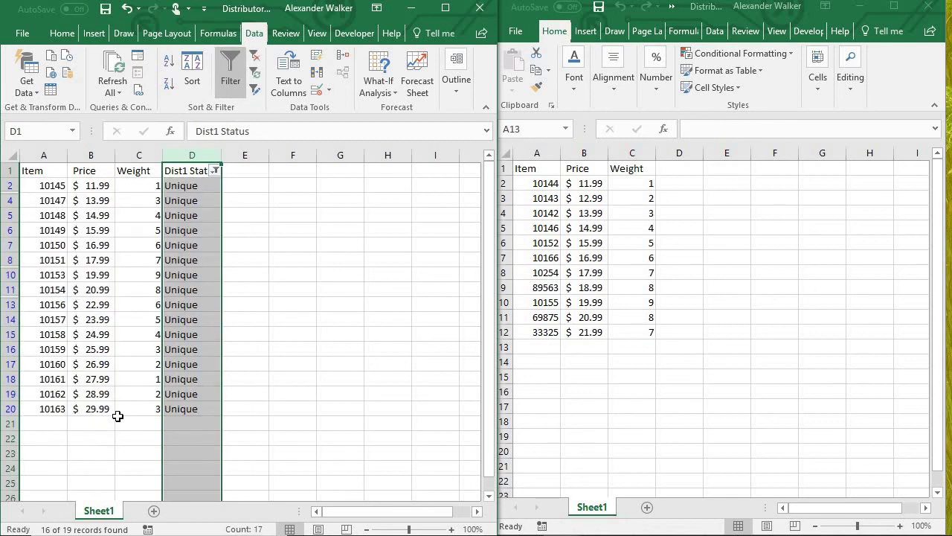
click(215, 170)
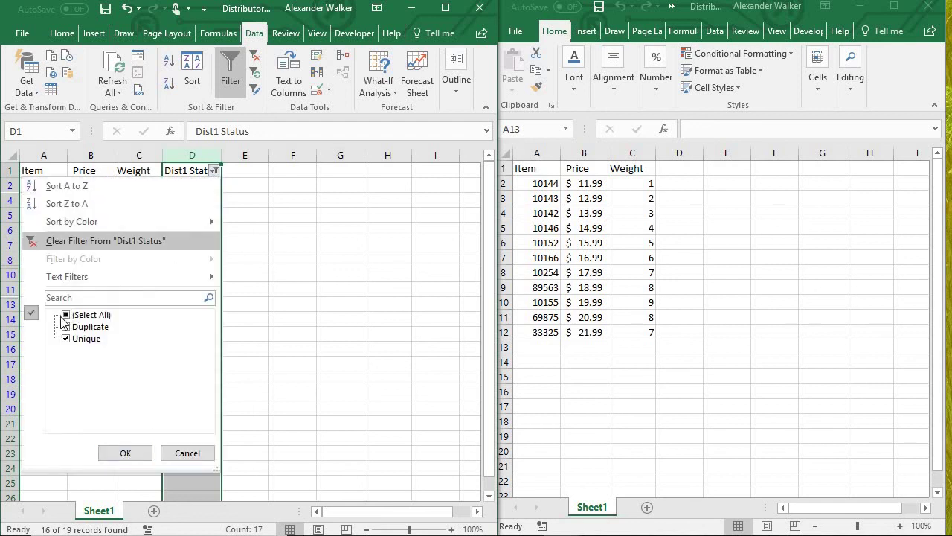
click(65, 327)
click(66, 339)
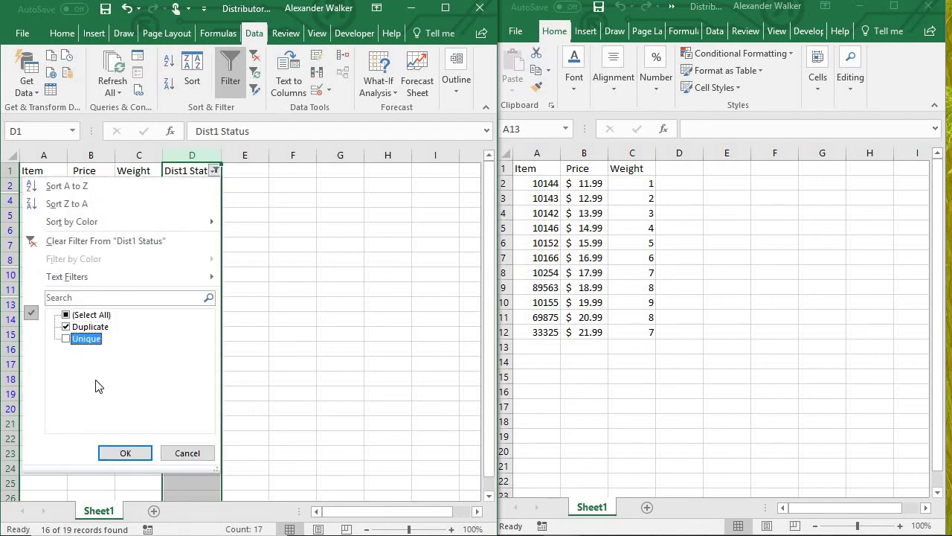
click(109, 452)
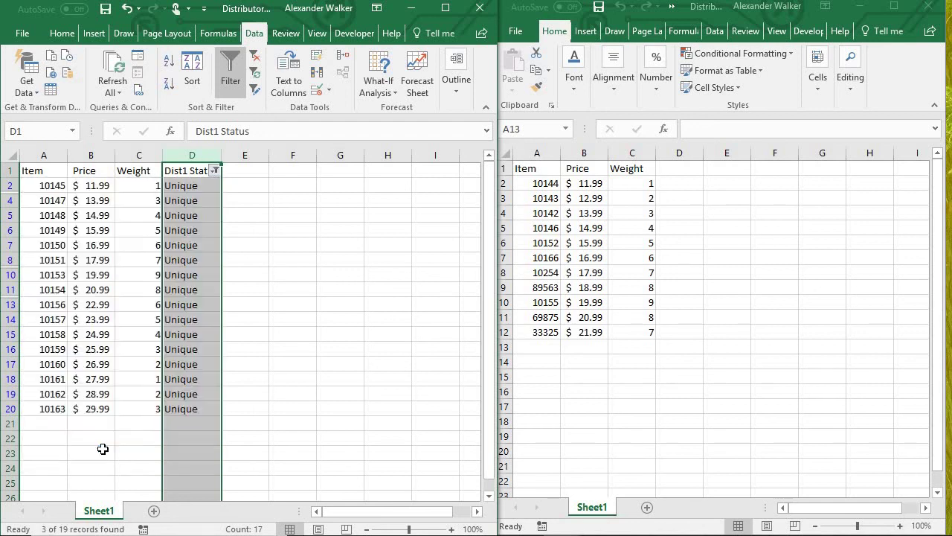
Step: Select All in the Dist1 Status filter to show all 19 items again
click(214, 170)
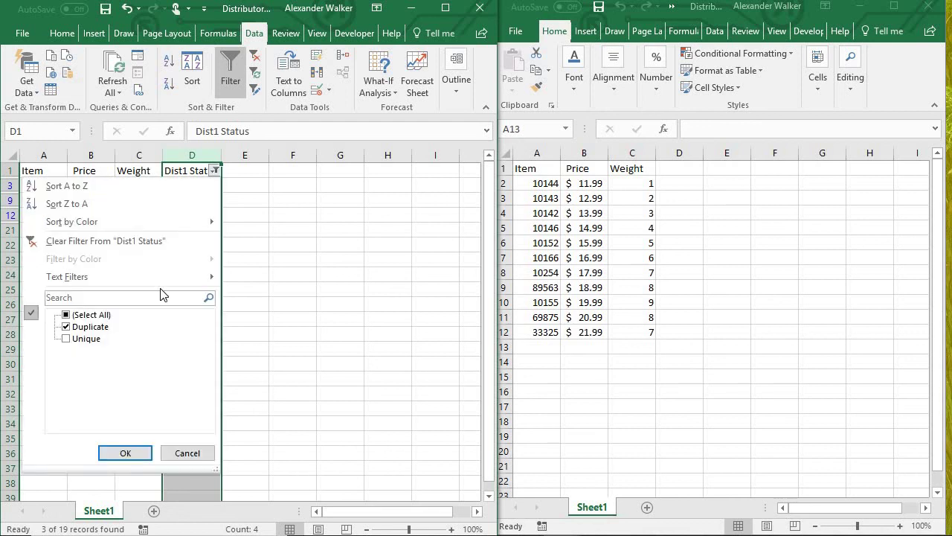
click(66, 339)
click(105, 453)
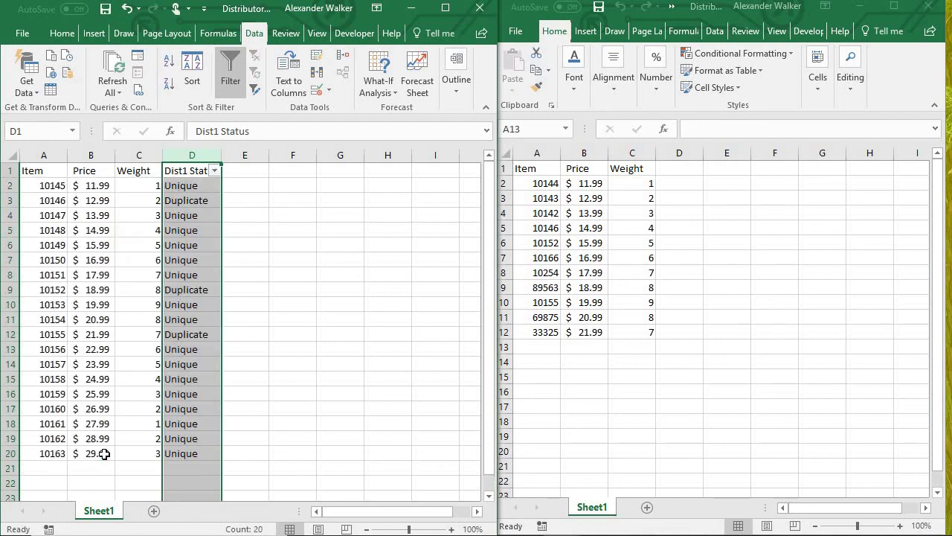